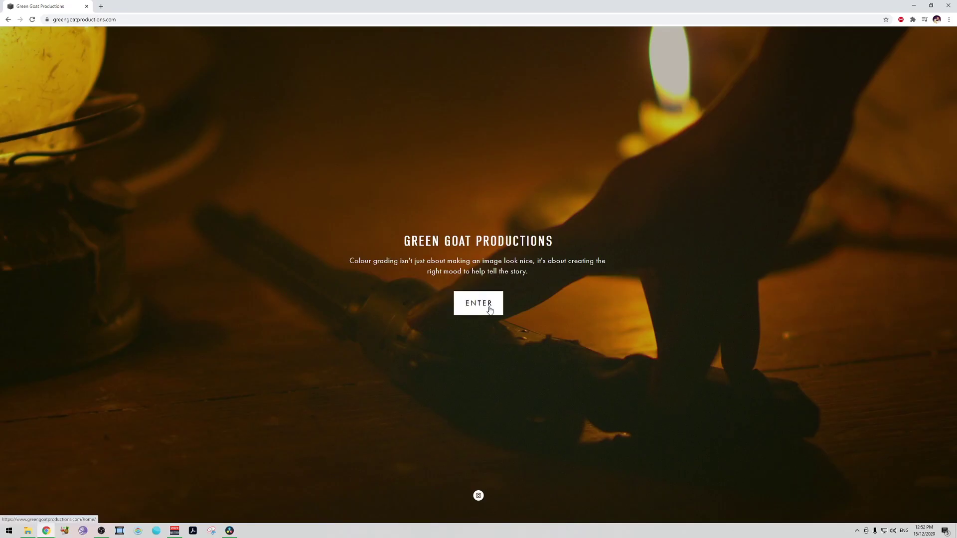
Enter the Green Goat Productions site and browse the Colour Work grid of graded stills
click(489, 308)
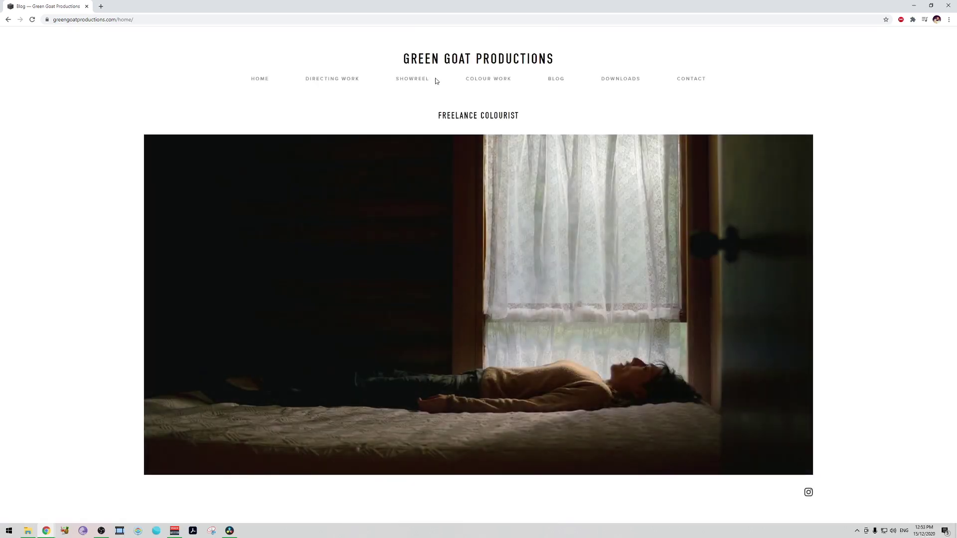
click(474, 80)
scroll(102, 229, down, 2)
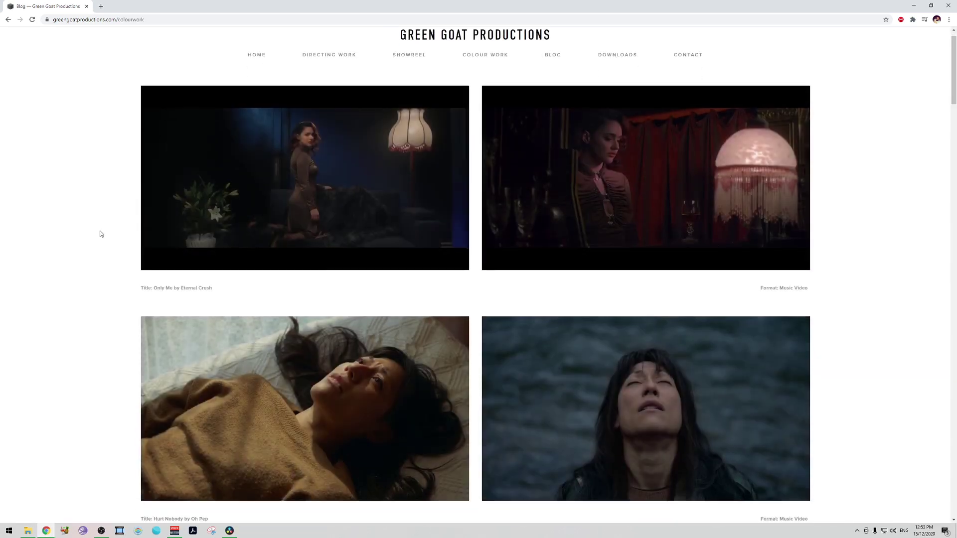
scroll(101, 233, down, 8)
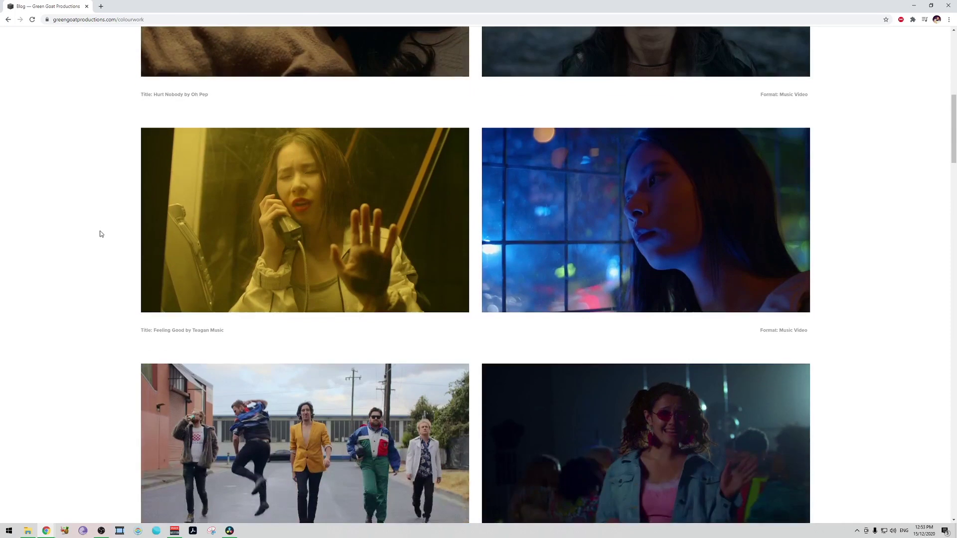
scroll(100, 234, down, 12)
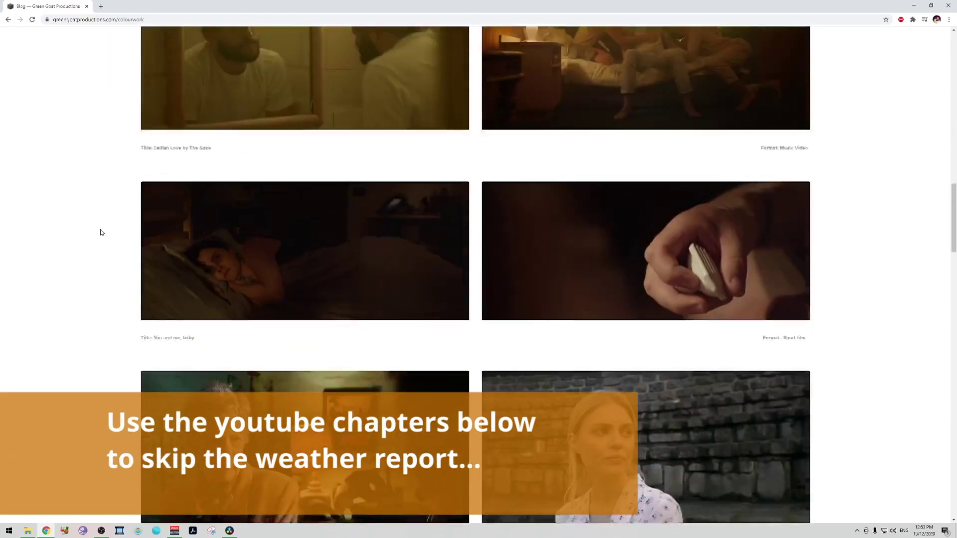
scroll(100, 232, down, 14)
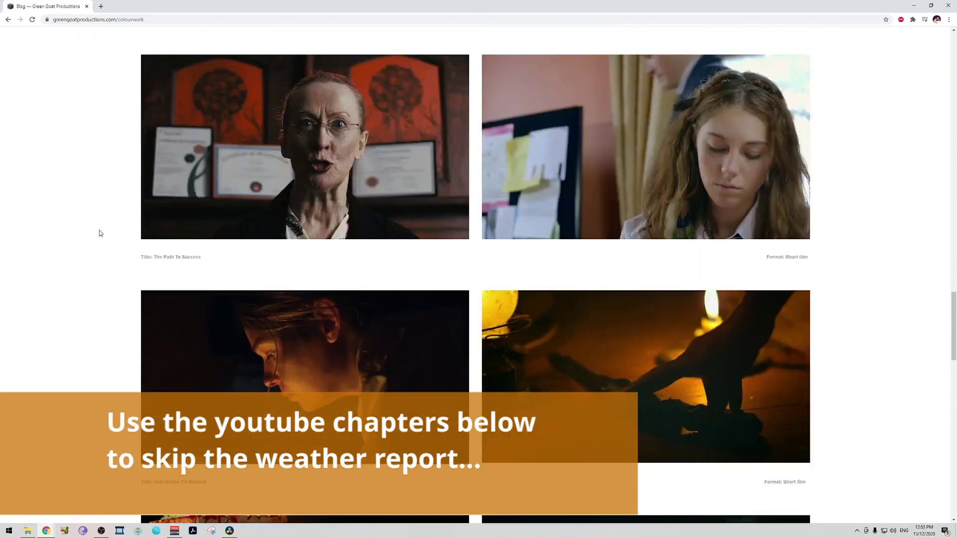
scroll(100, 233, down, 15)
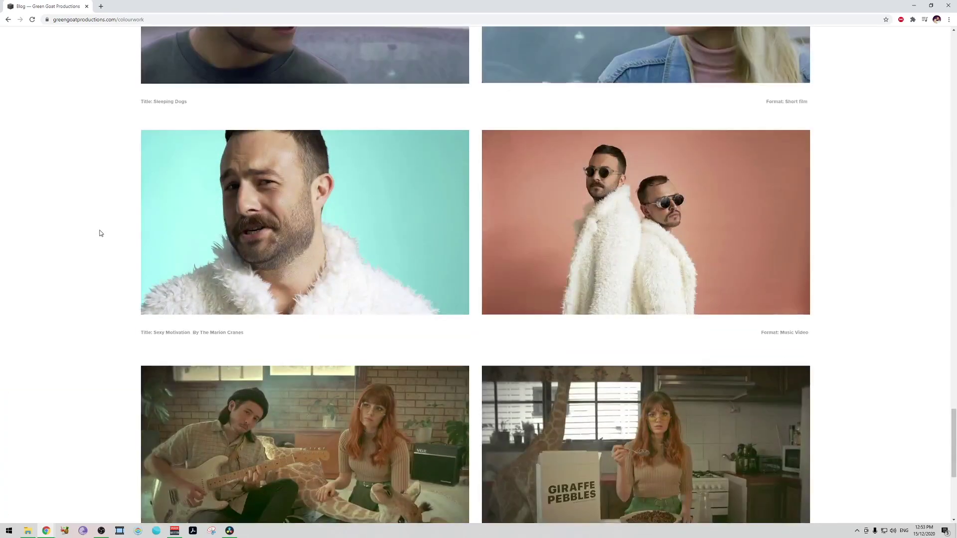
scroll(100, 233, down, 6)
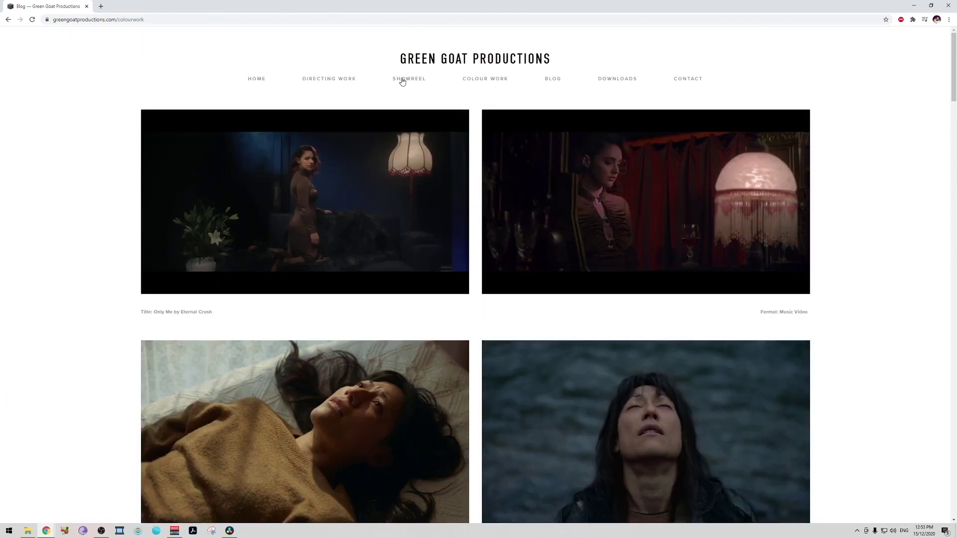
Browse the Downloads page's list of grading tutorials and footage, then return to the top
click(618, 85)
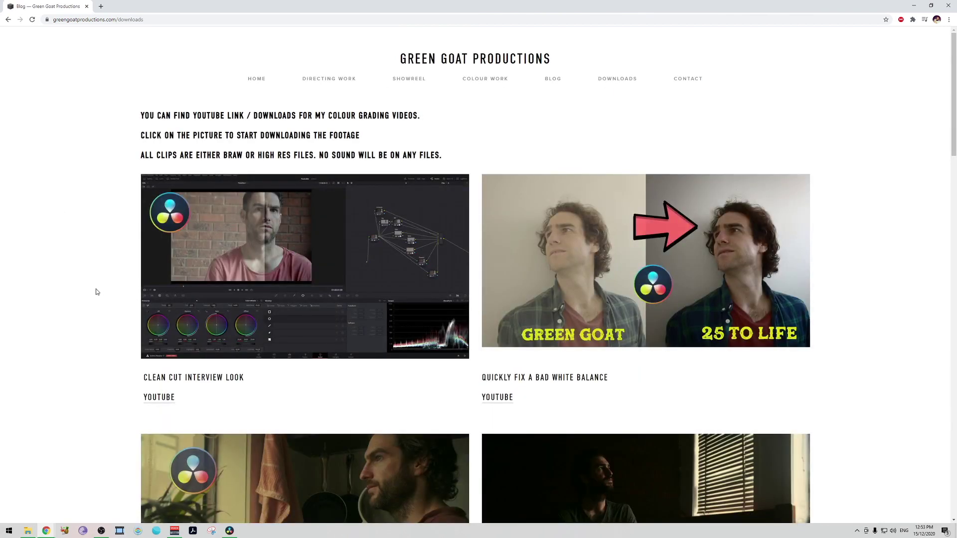
scroll(95, 295, down, 3)
scroll(94, 292, down, 8)
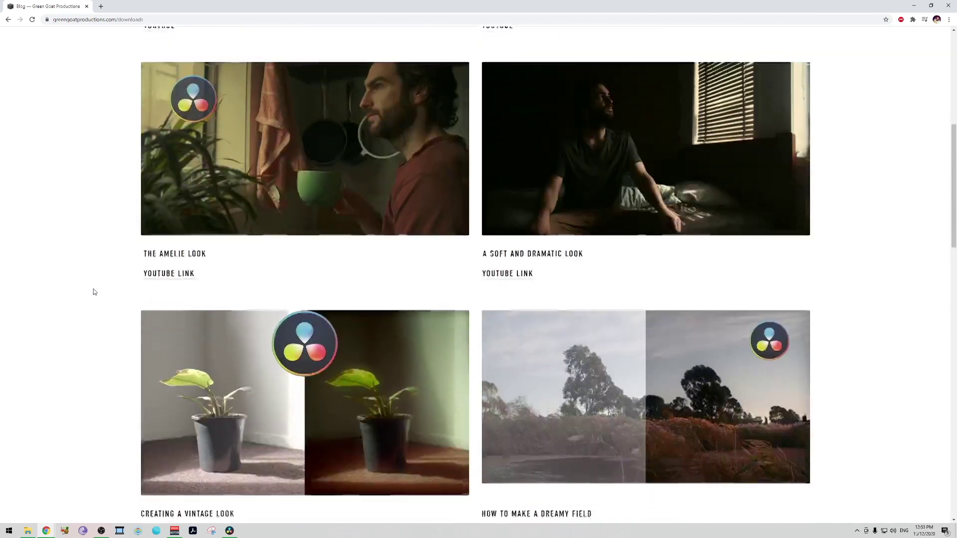
scroll(93, 292, down, 4)
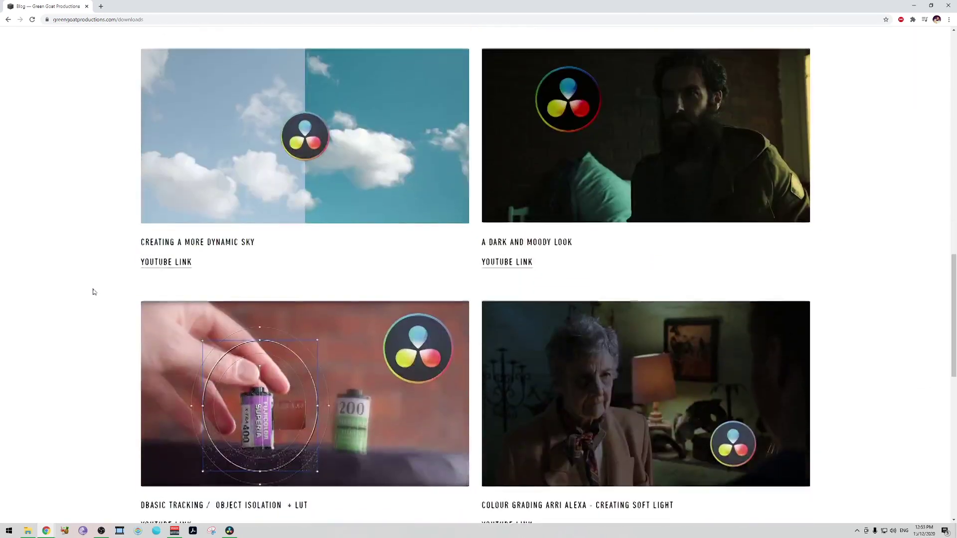
scroll(92, 291, down, 5)
scroll(91, 291, down, 4)
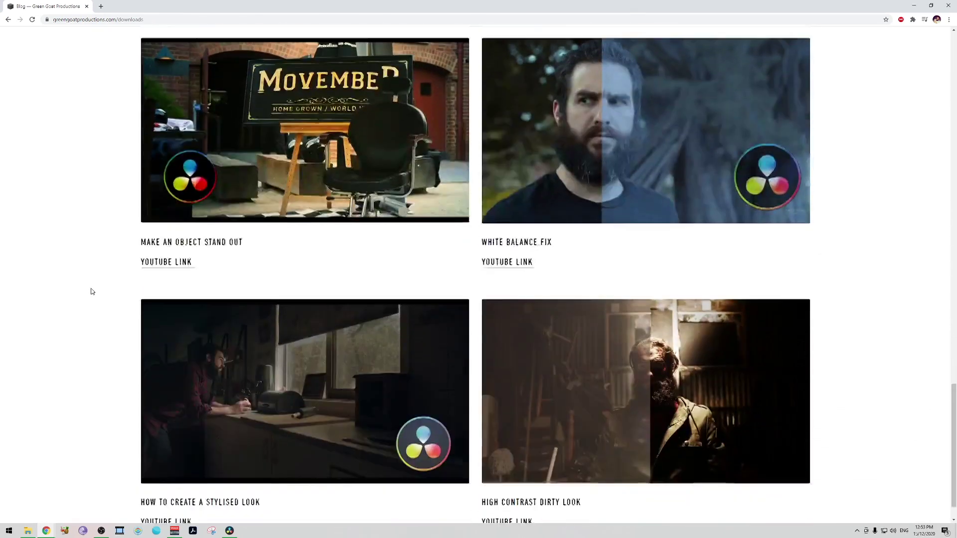
drag(953, 456, 921, 93)
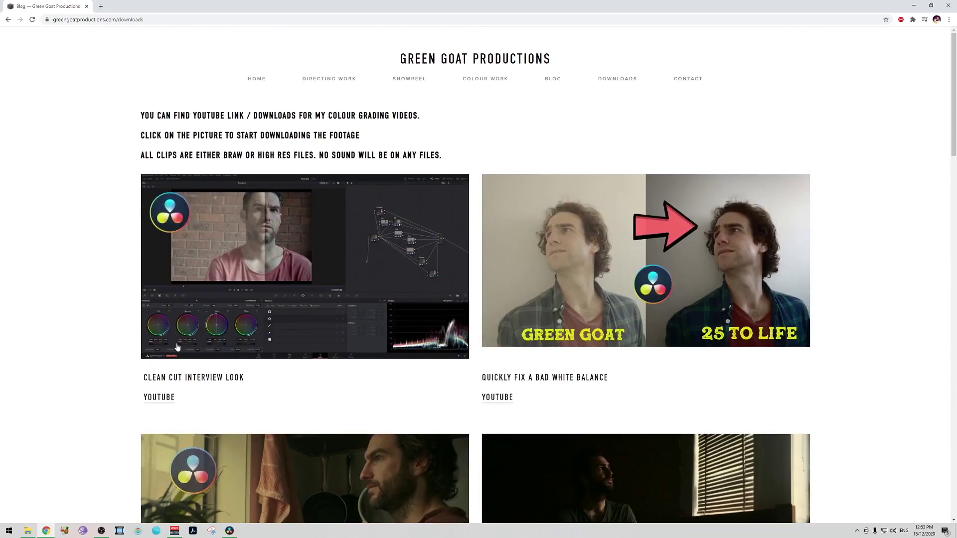
Preview the Clean Cut Interview Look video on YouTube, then close Chrome to reach Resolve
click(156, 397)
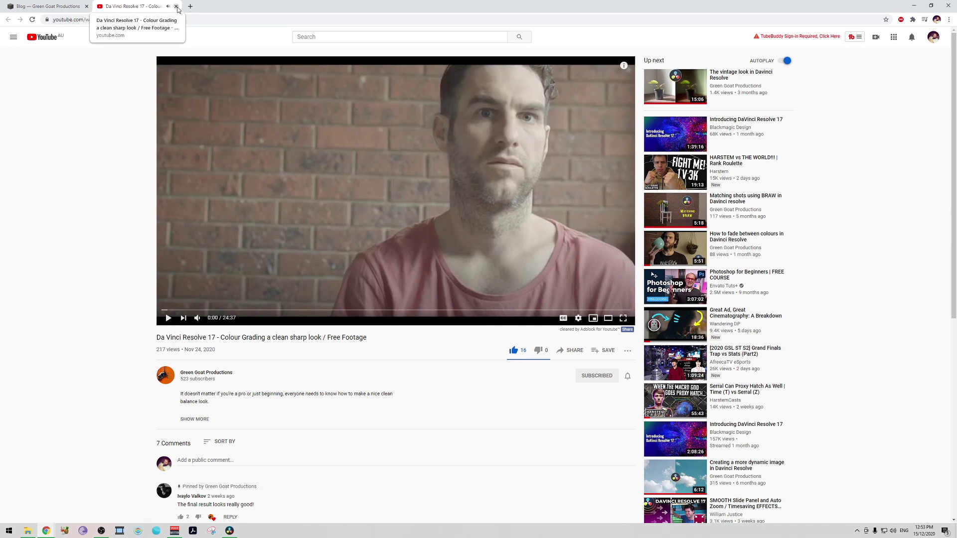
click(366, 310)
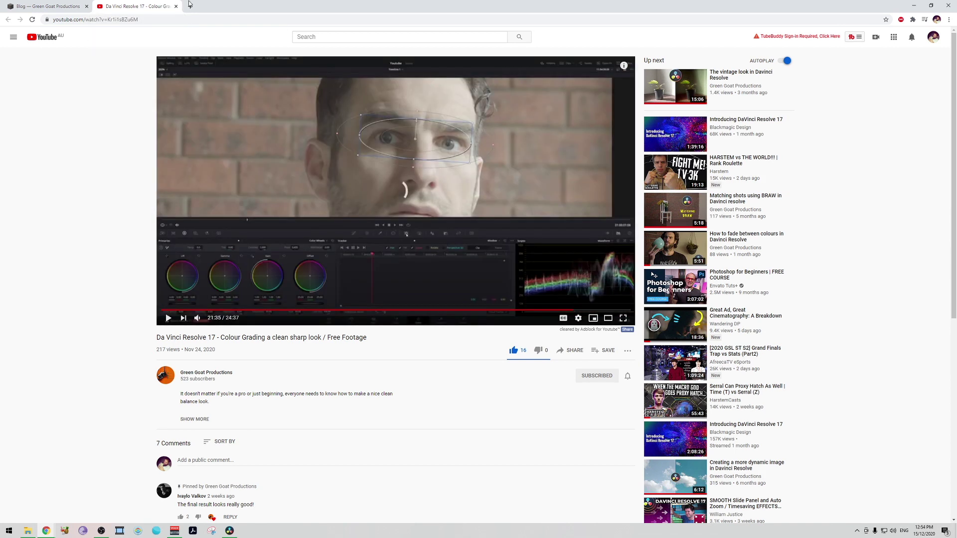
click(175, 6)
click(700, 79)
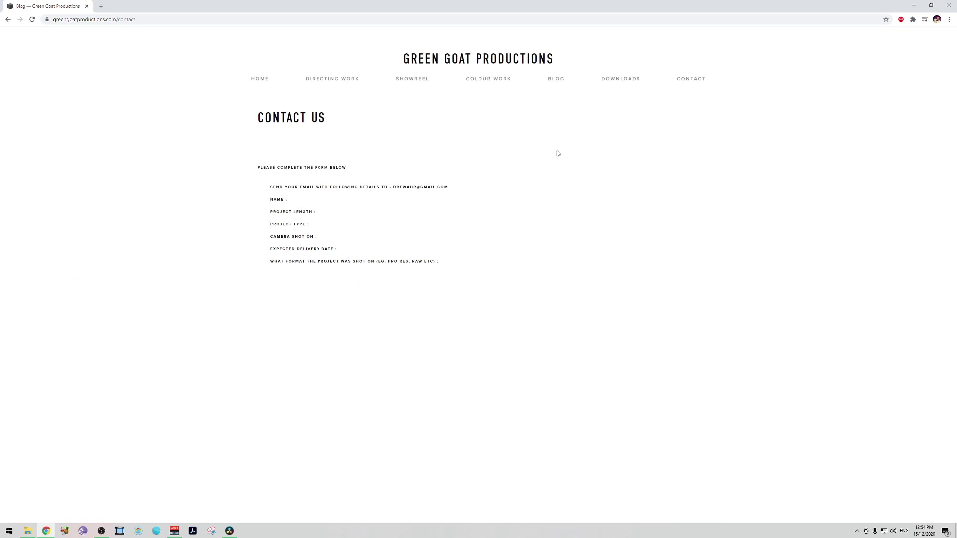
click(948, 5)
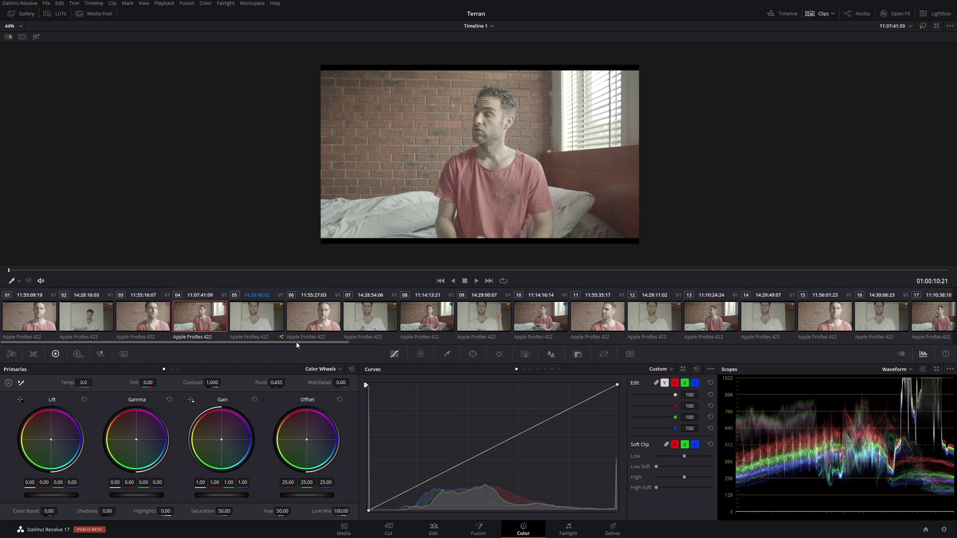
Scrub through clip 02 and drag its saturation down to 0.00 to make it black and white
key(Up)
key(Up)
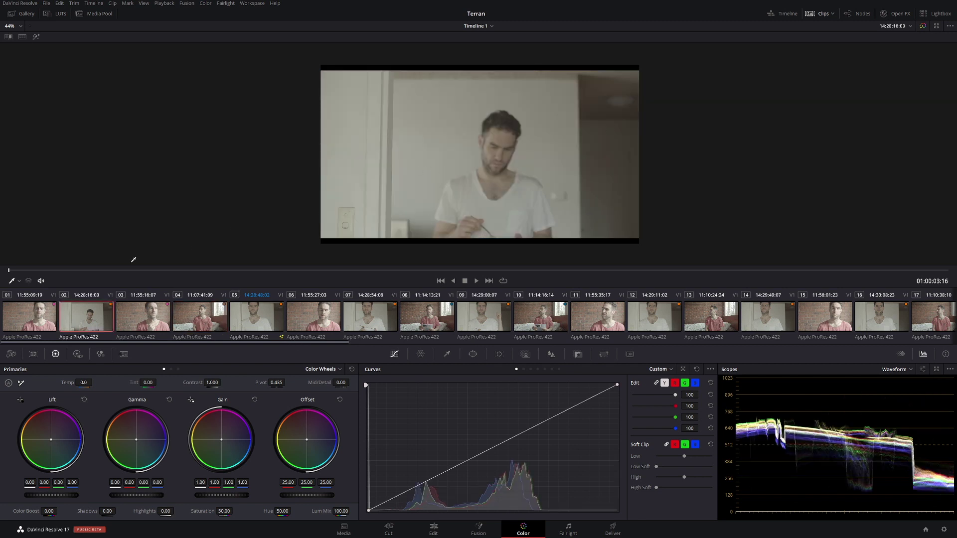
drag(98, 279, 289, 279)
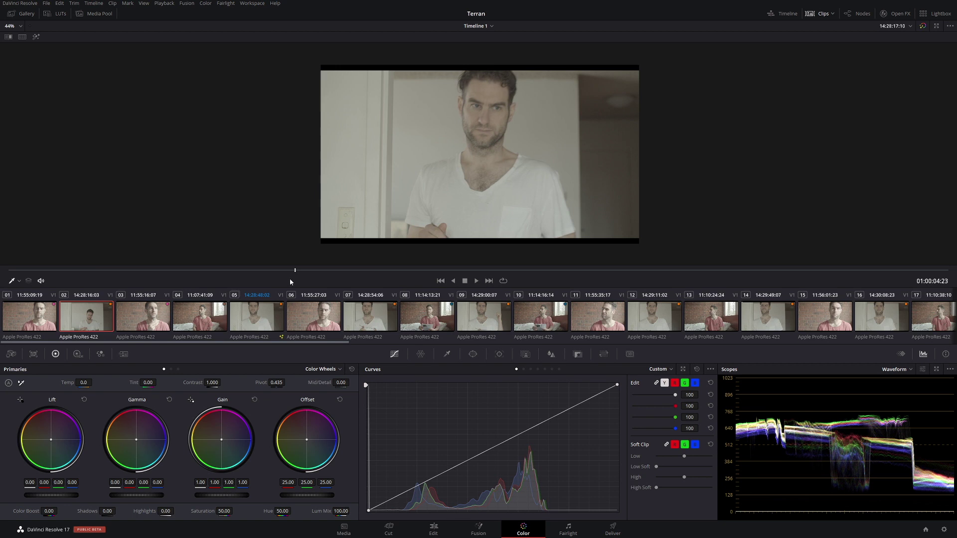
click(393, 329)
key(Down)
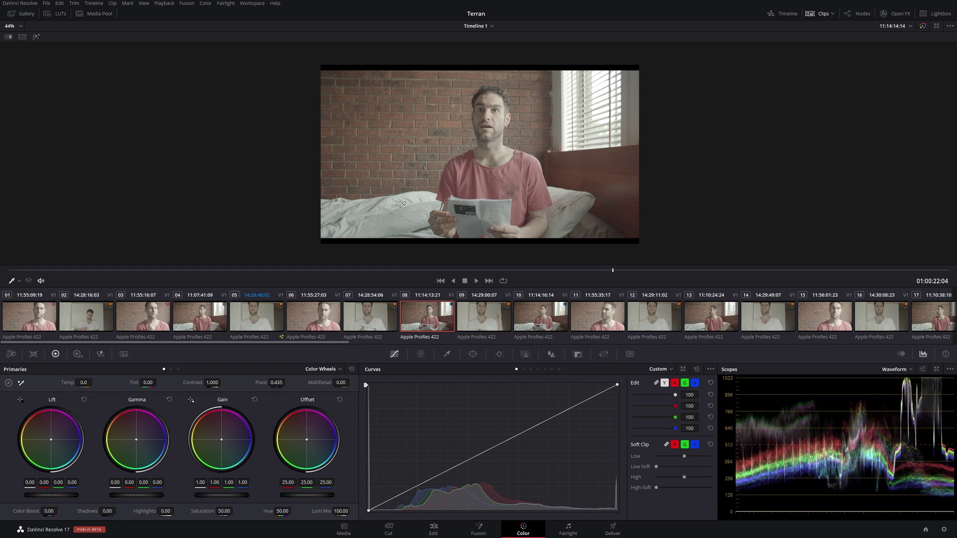
click(103, 320)
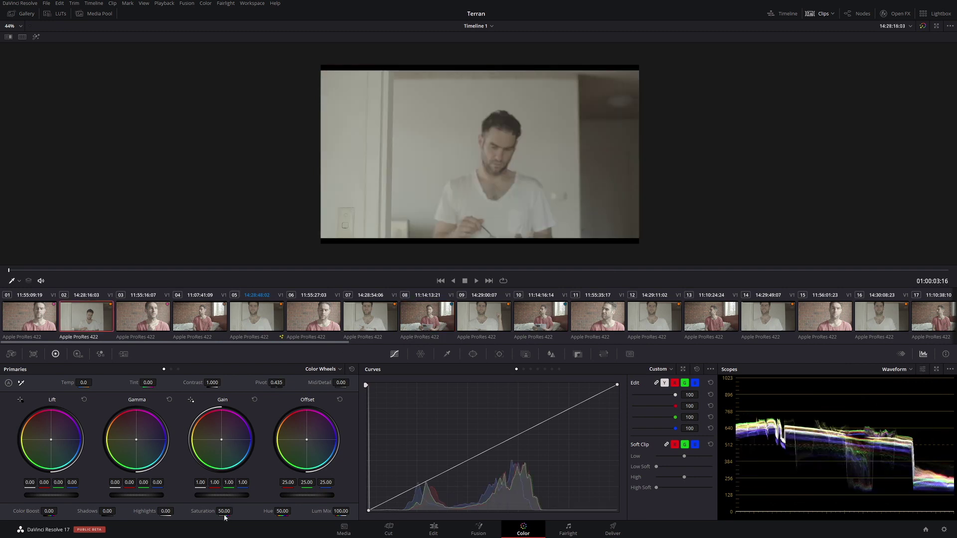
drag(234, 511, 210, 511)
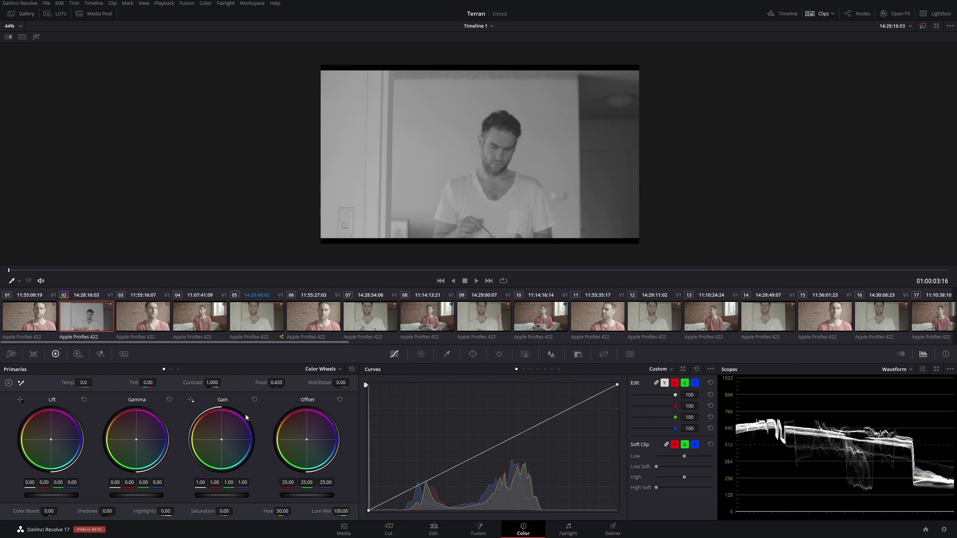
Compare clips 06, 08, 09, 10 and 04 against the desaturated clip 02
shift+click(706, 318)
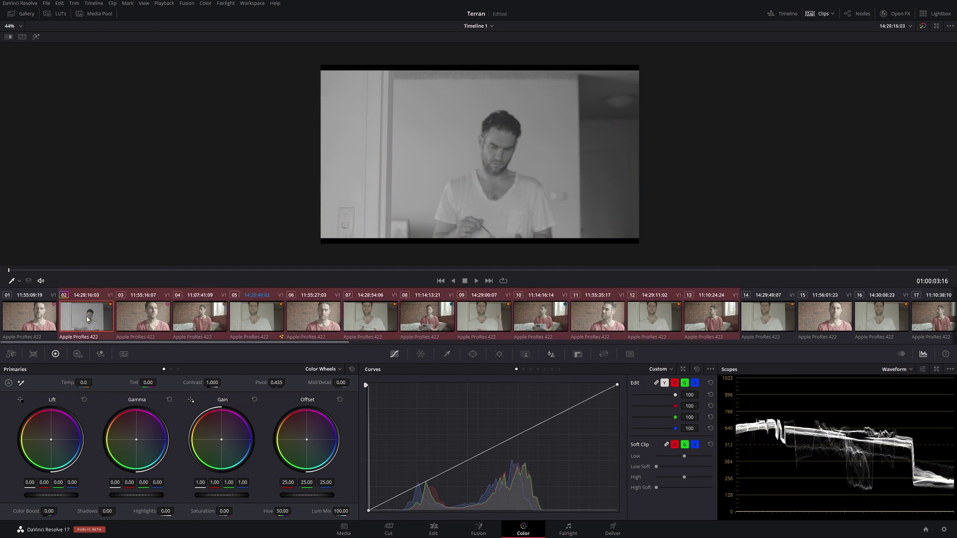
click(333, 318)
click(423, 320)
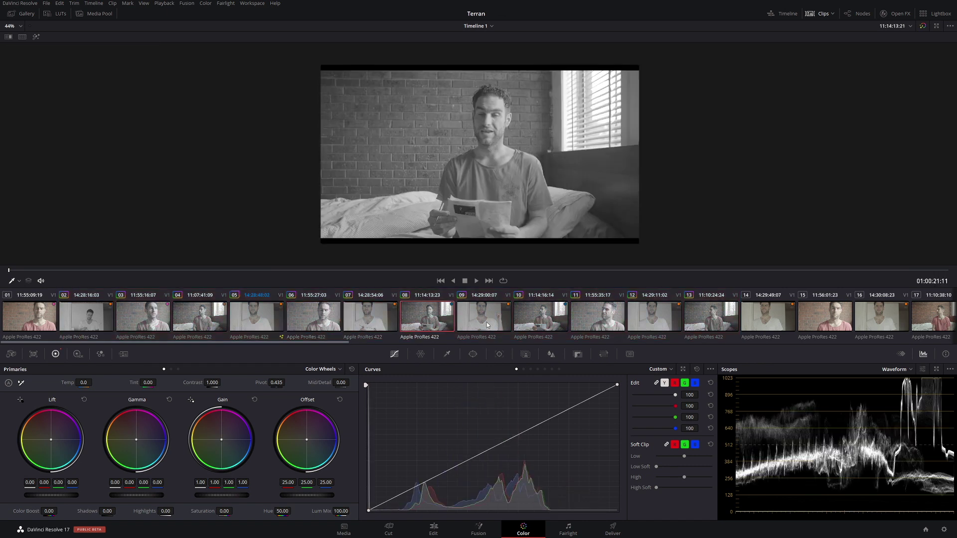
click(488, 322)
click(556, 323)
click(199, 317)
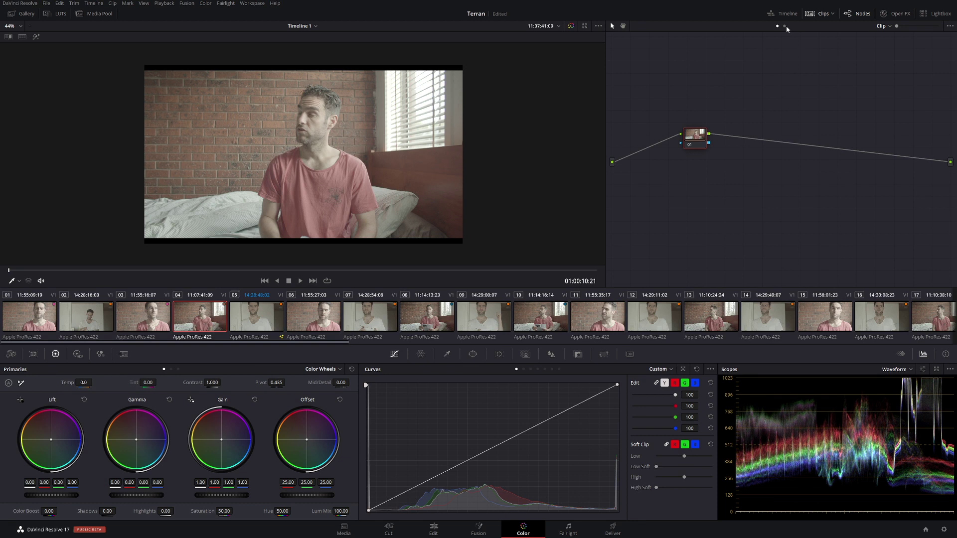
Switch the node editor from Clip to Timeline mode
click(785, 26)
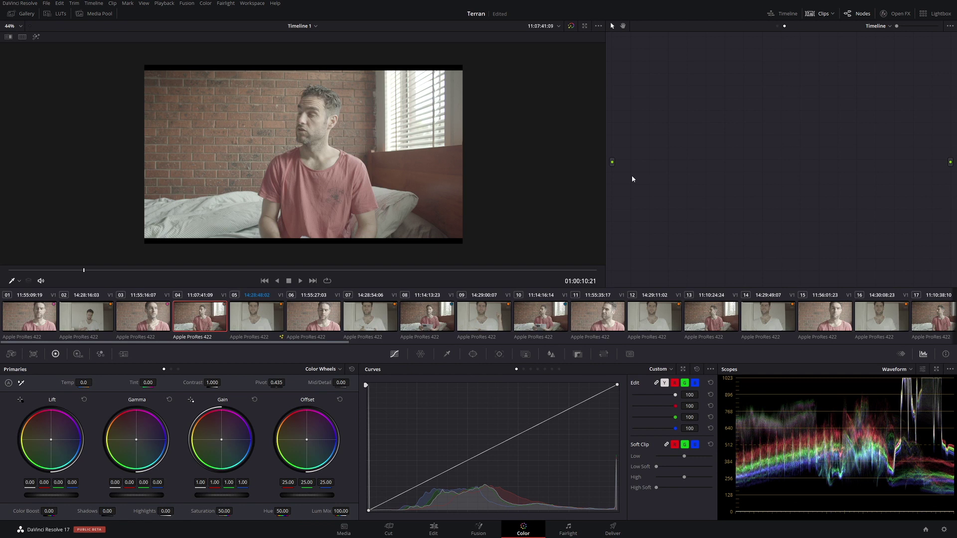
Add serial node 01 with Alt+S and wire it between the timeline graph's input and output
key(alt+s)
drag(694, 105, 678, 166)
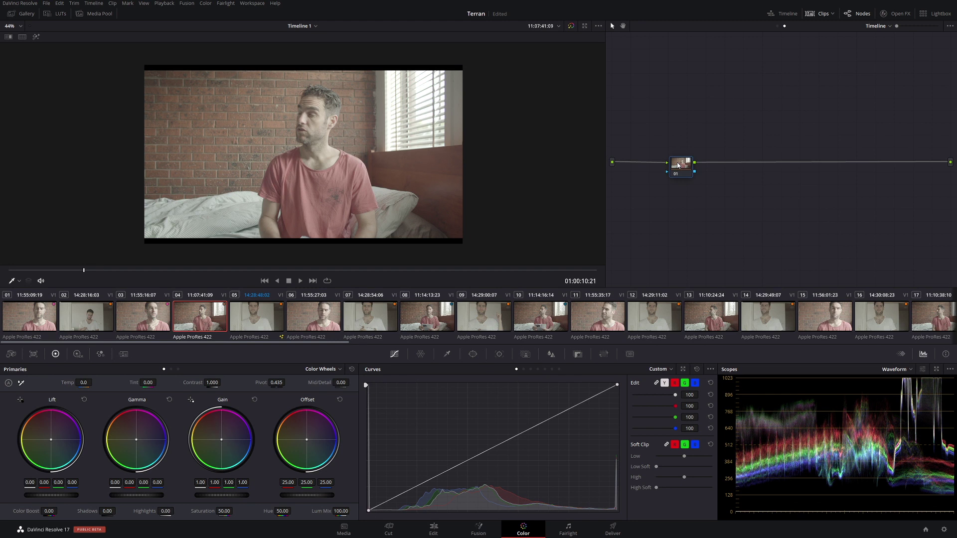
drag(678, 165, 673, 159)
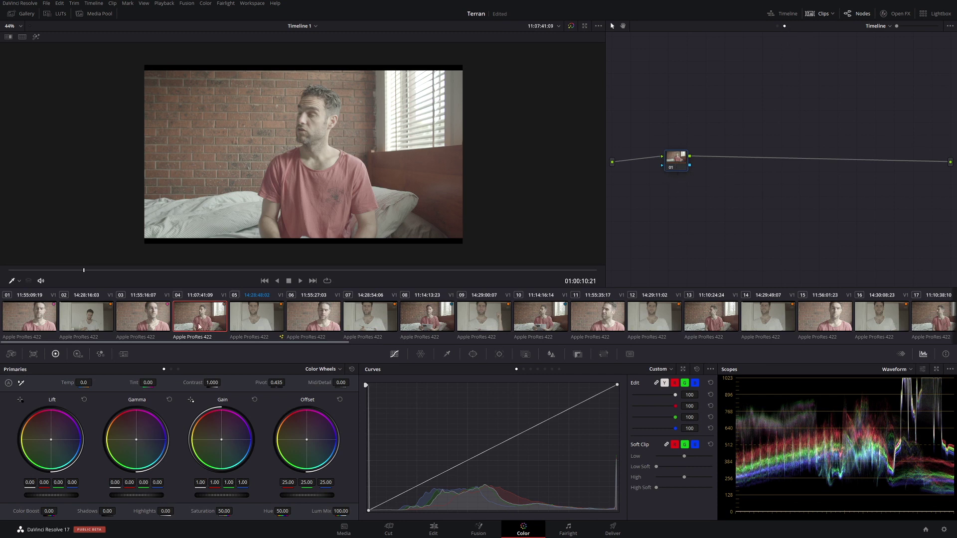
drag(302, 341, 224, 359)
Set the timeline node's saturation to 0 and verify clips 02, 04 and 12 are greyscale
drag(229, 511, 224, 512)
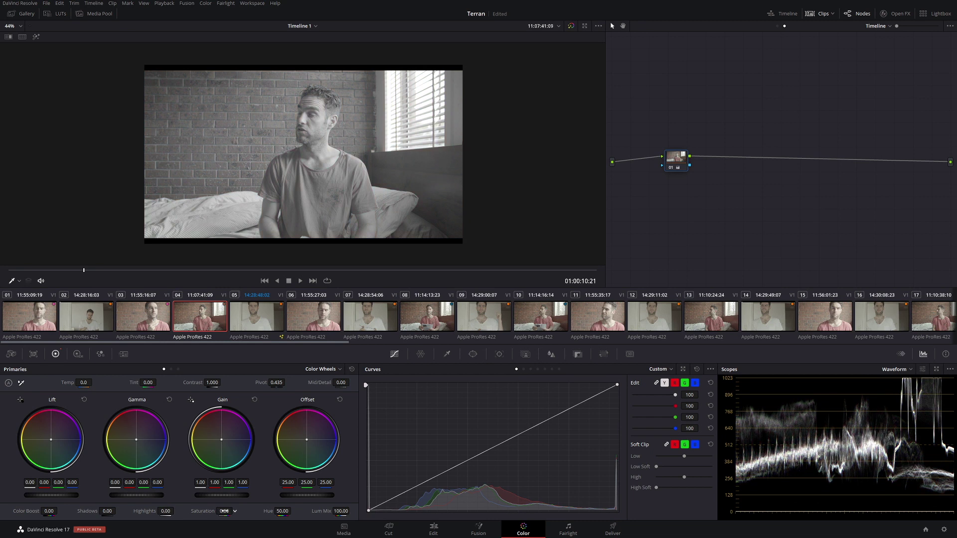
click(92, 322)
click(160, 323)
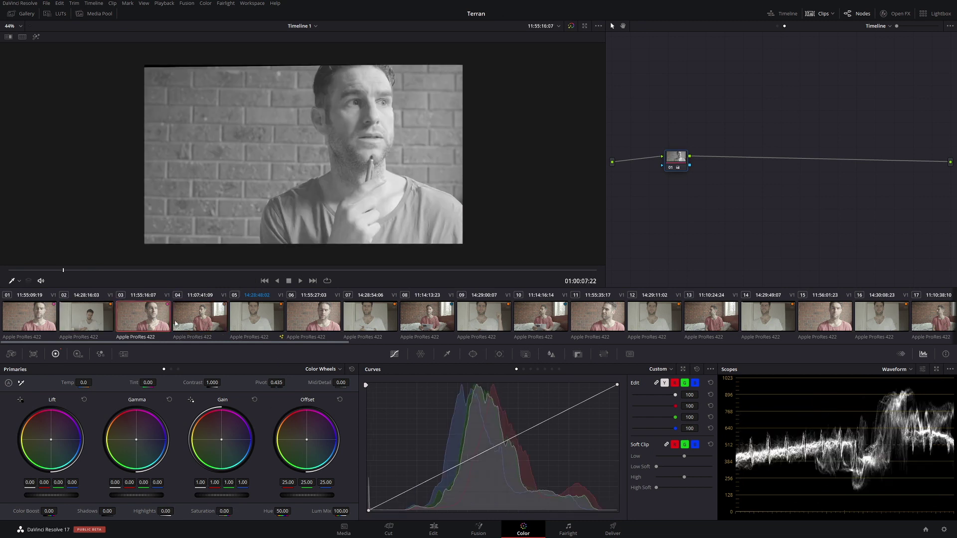
click(212, 325)
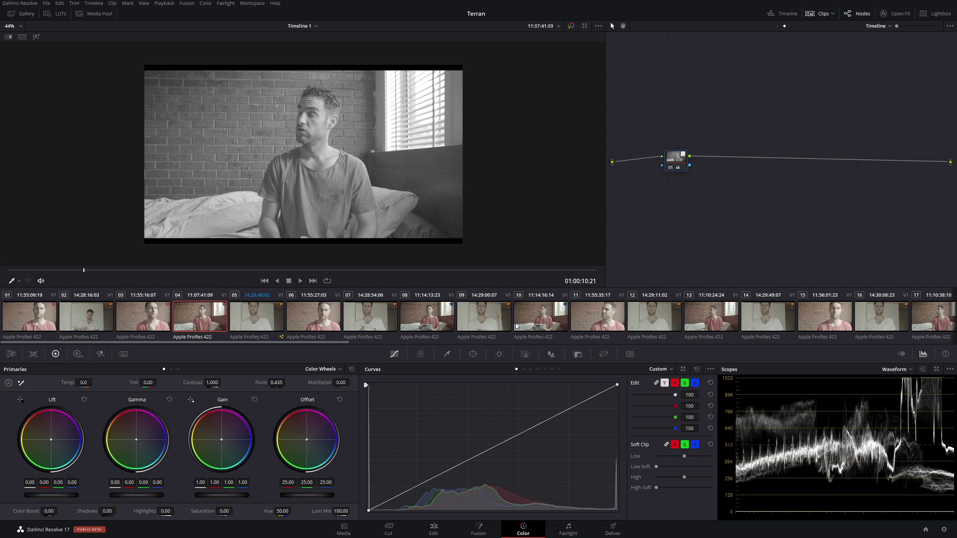
click(681, 322)
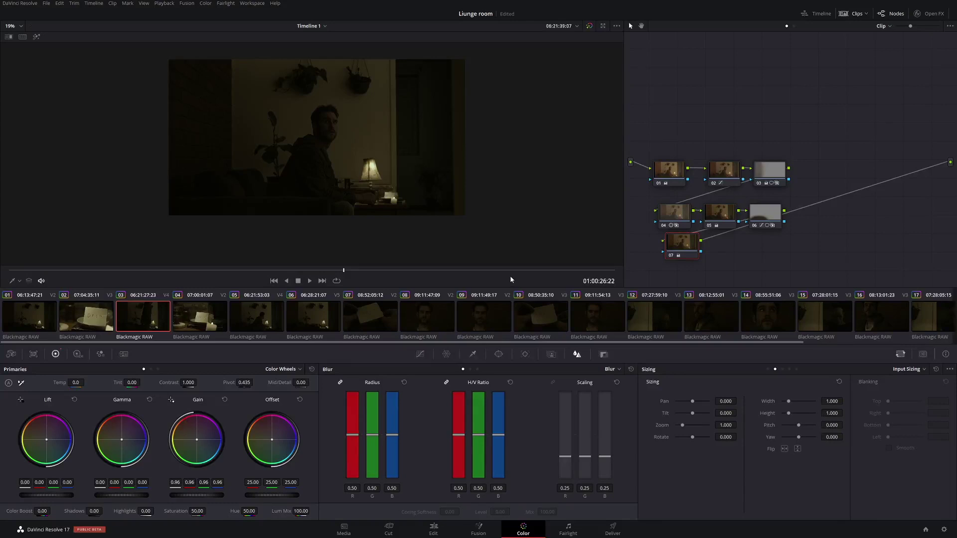
Move nodes 01, 02, 03, 05 and 06 upward into a tidier clip-level layout
drag(785, 173, 799, 147)
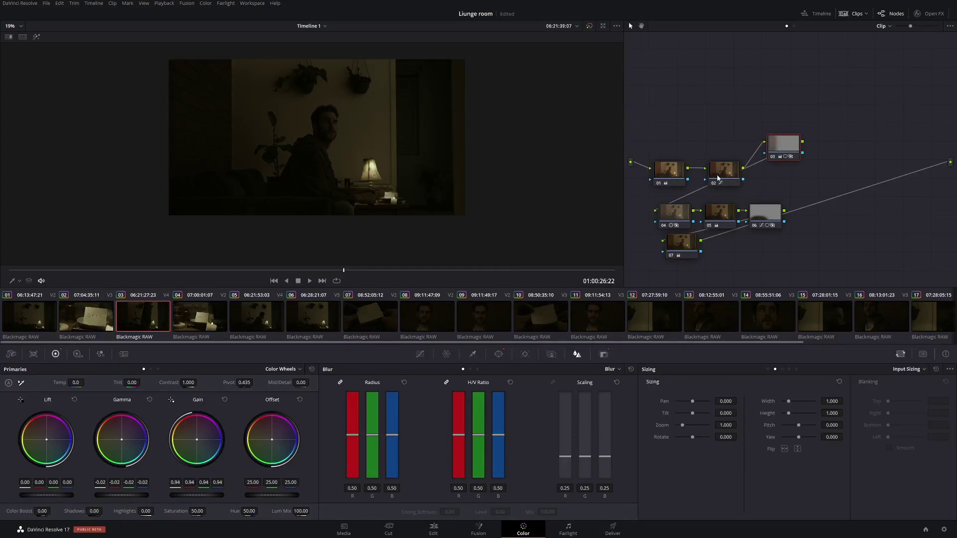
drag(718, 178, 661, 147)
drag(765, 213, 780, 195)
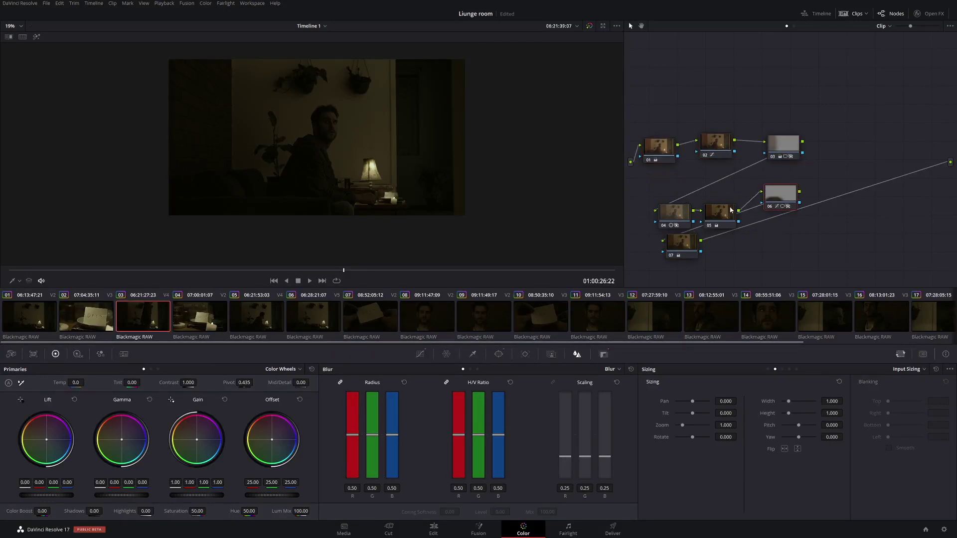
drag(720, 213, 721, 199)
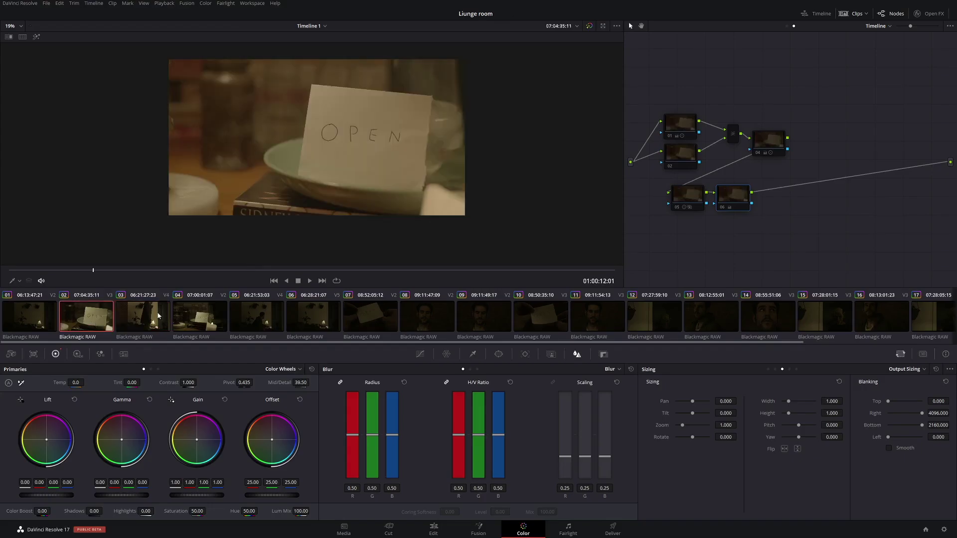
Compare clip-level and timeline-level nodes, then review the grades of clips 01–03
click(787, 25)
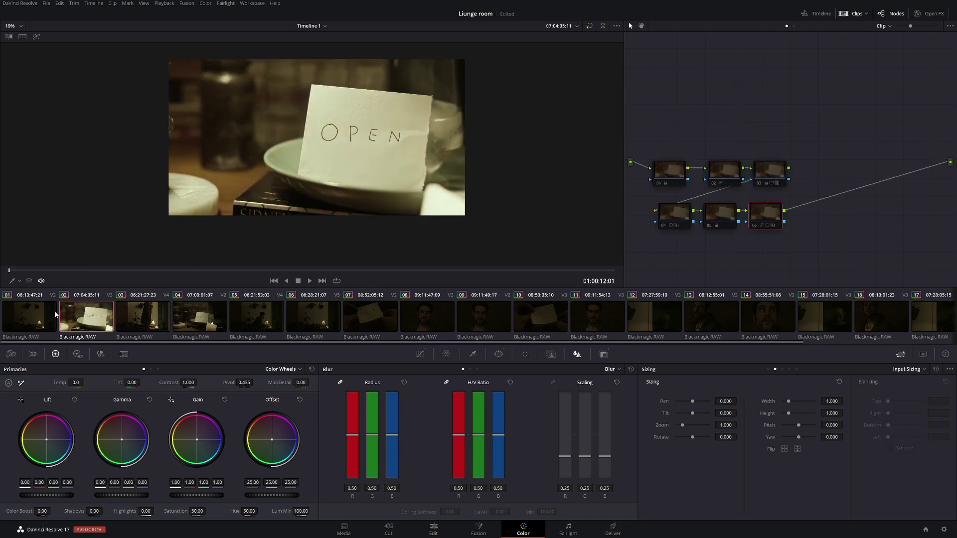
click(794, 26)
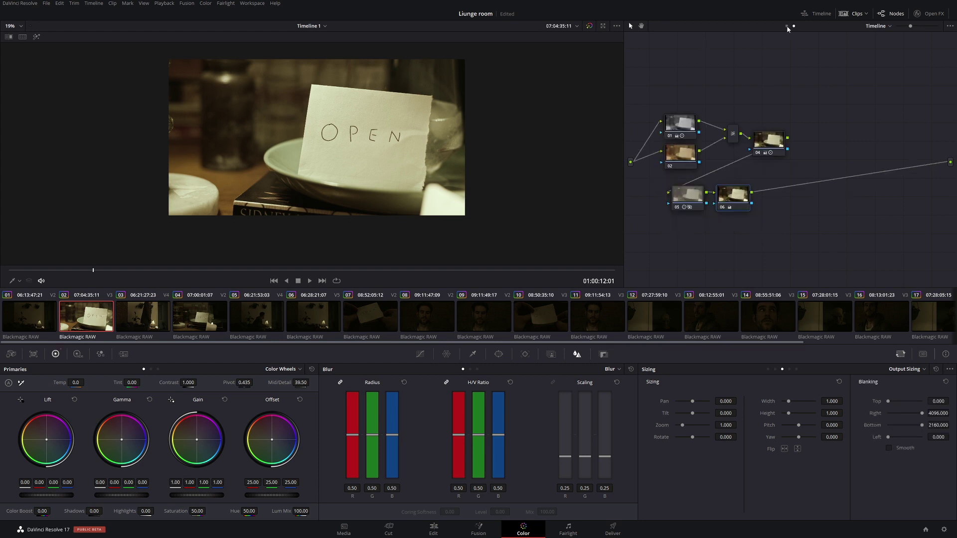
click(787, 25)
click(142, 316)
click(86, 317)
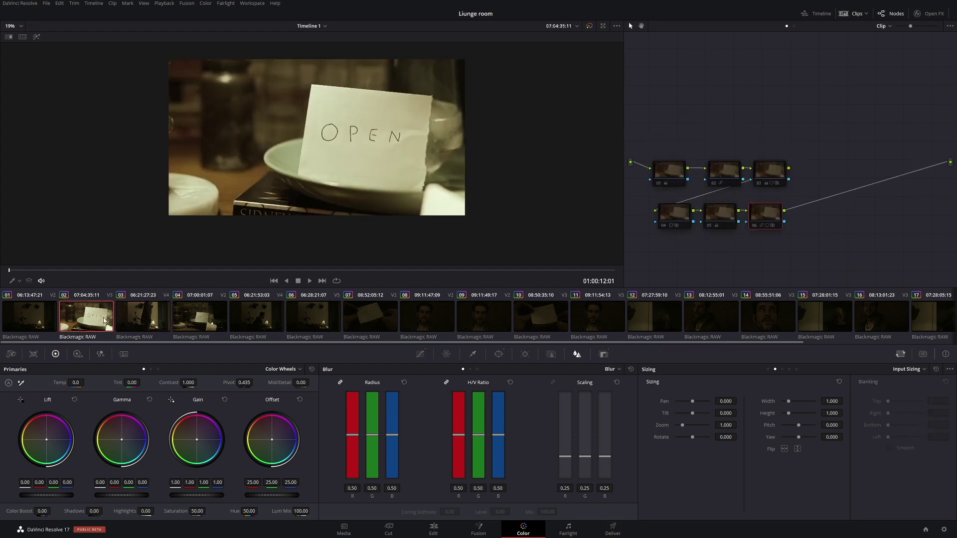
click(43, 322)
click(76, 323)
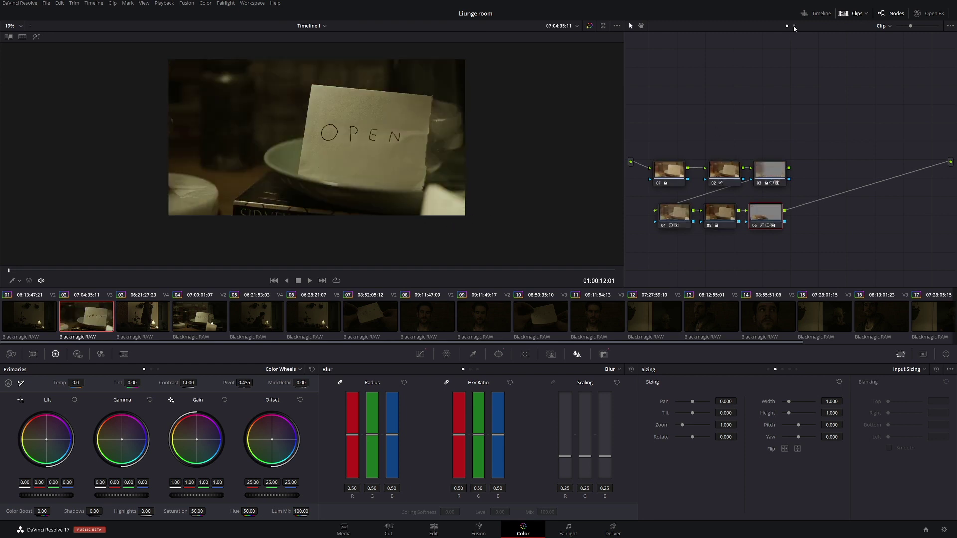
Step through clips 03–06 and 08, ending on clip 07's timeline-level nodes
click(143, 319)
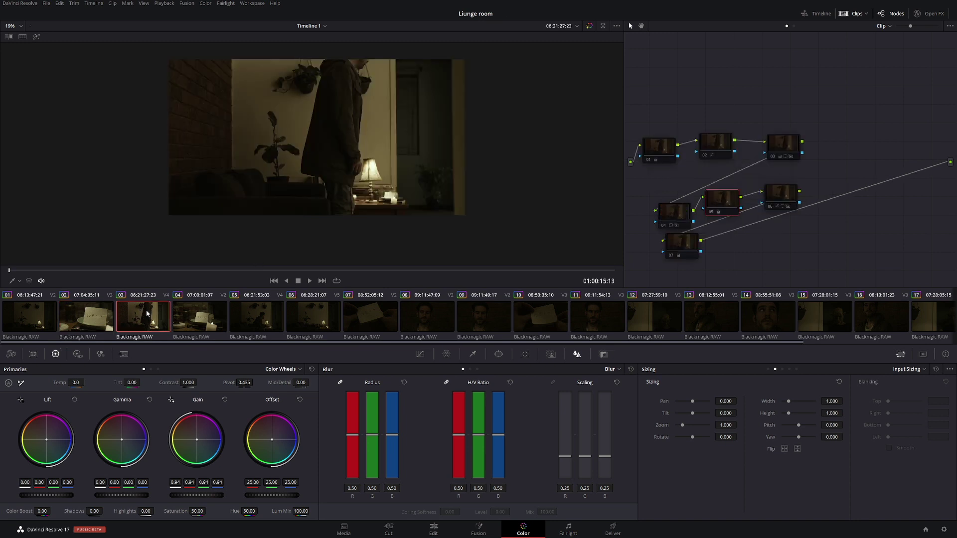
click(189, 323)
click(249, 322)
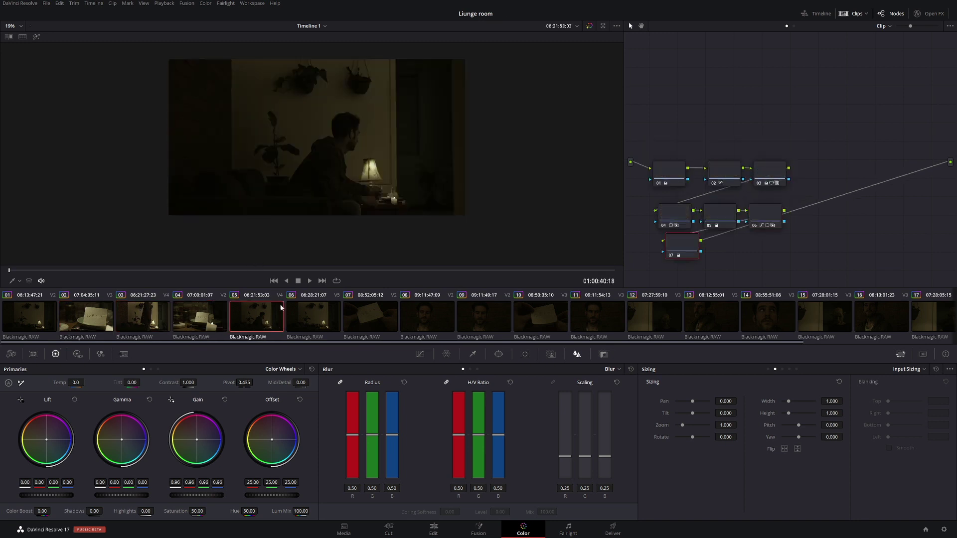
click(319, 326)
click(417, 321)
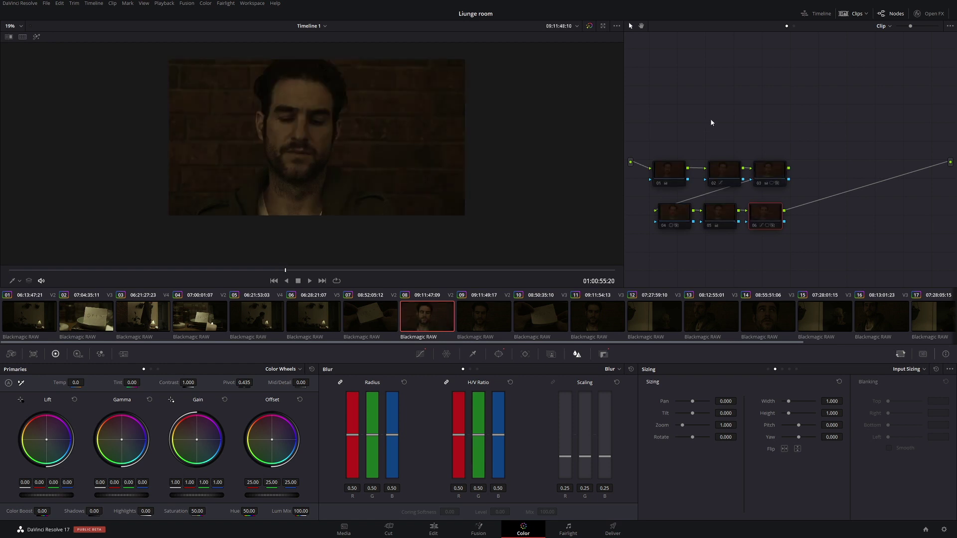
click(794, 25)
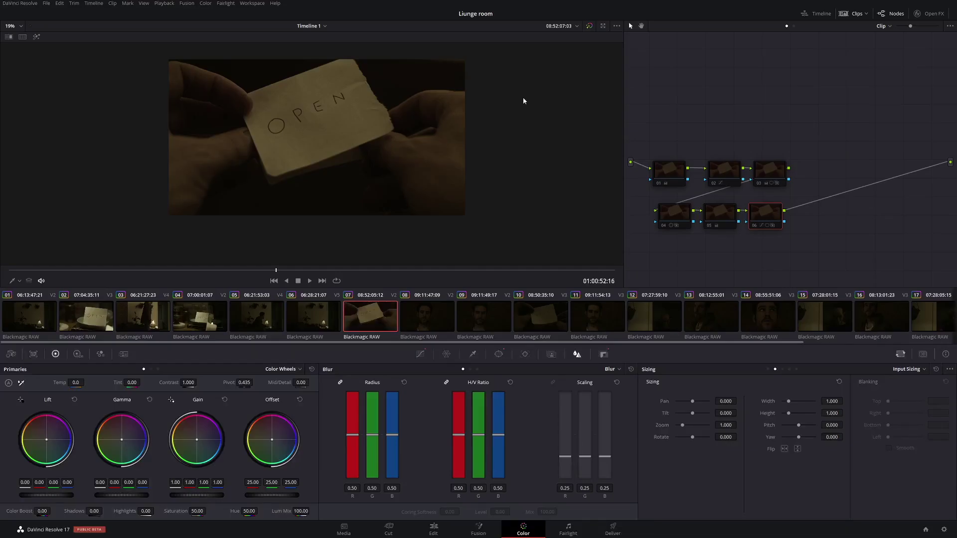
click(794, 25)
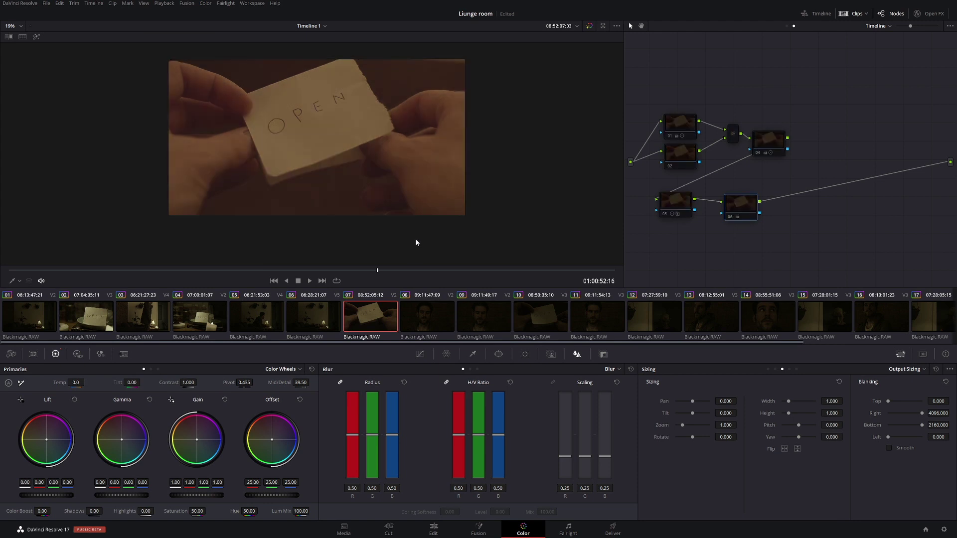
View the OPEN note shot full screen, toggling the grade off and on and scrubbing through it
key(ctrl+f)
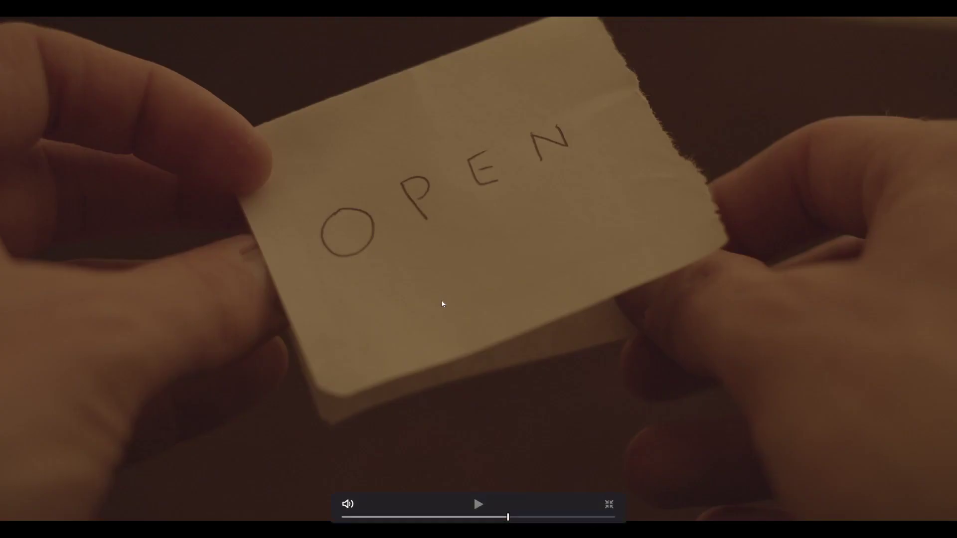
key(shift+d)
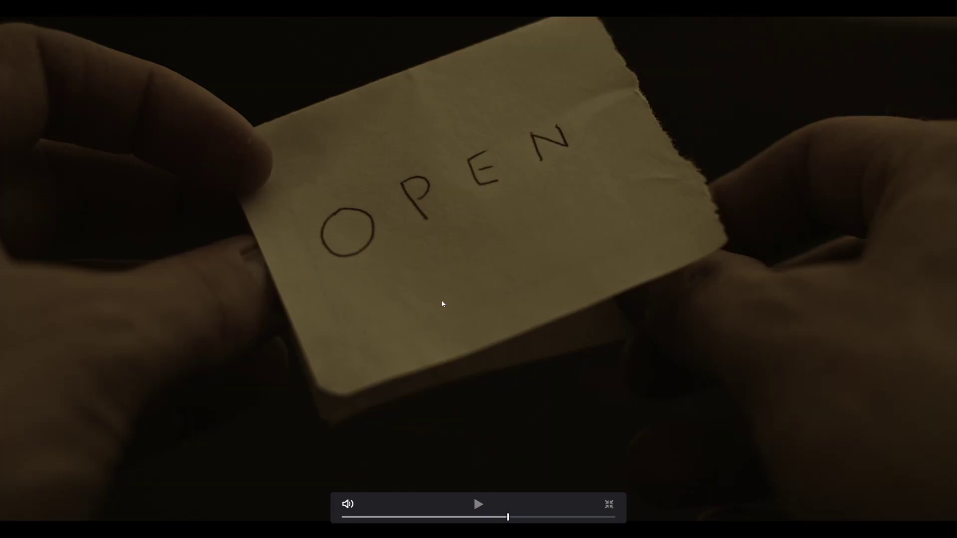
key(ctrl+f)
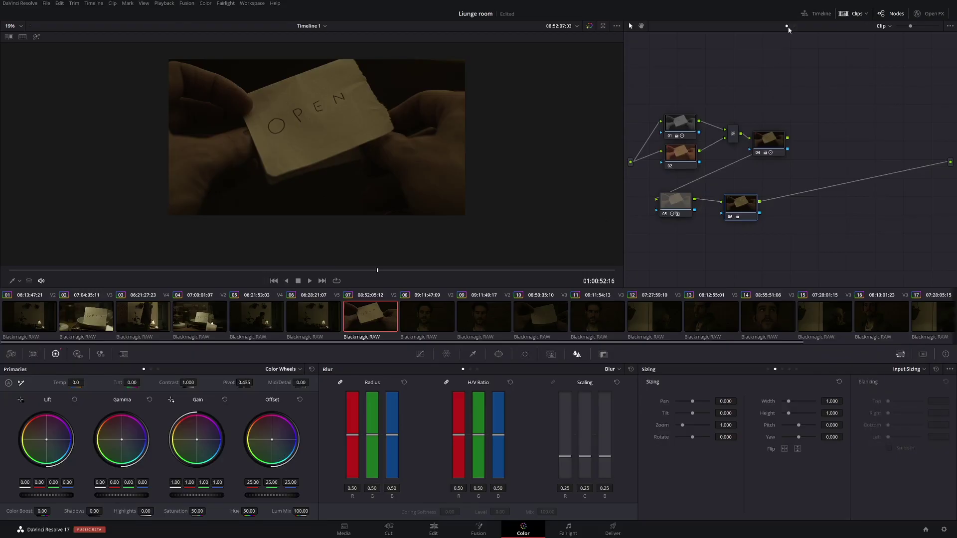
key(ctrl+f)
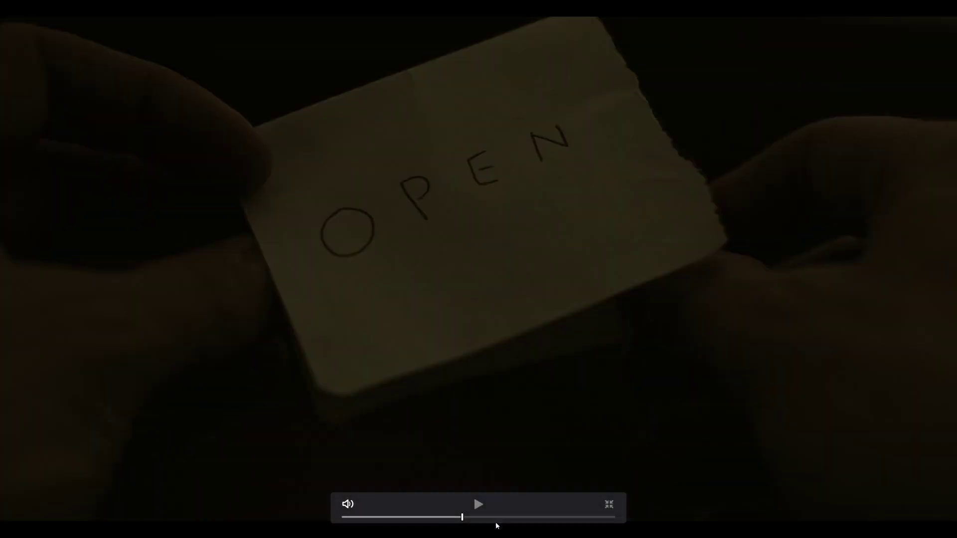
mouse_move(460, 518)
mouse_down()
mouse_move(444, 519)
mouse_move(457, 518)
mouse_up()
Exit the full-screen preview to return to the normal Color page layout
key(ctrl+f)
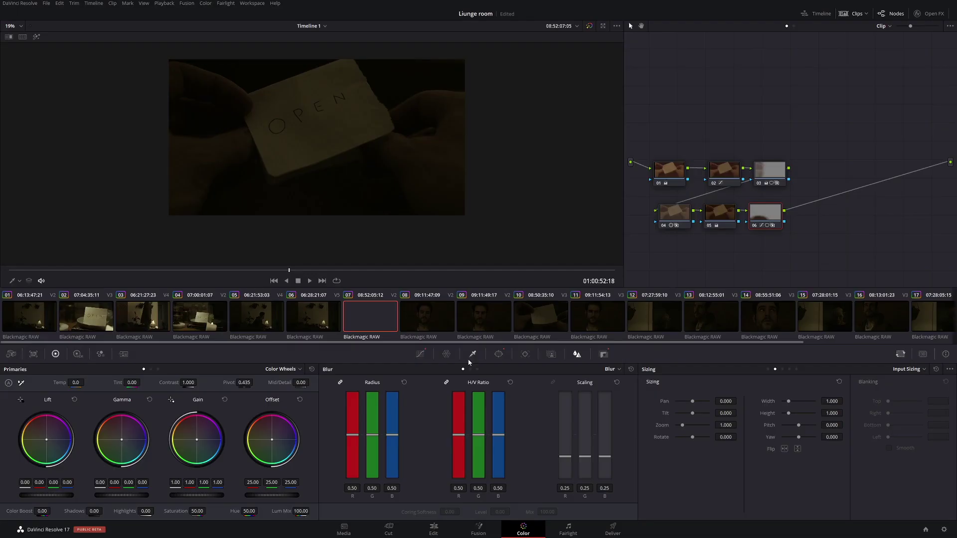